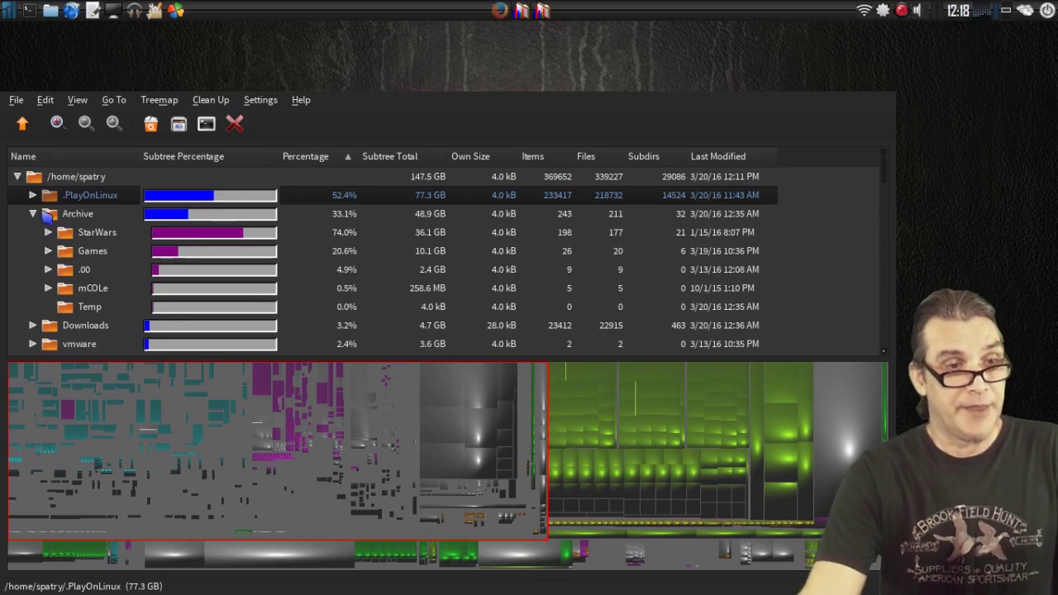
# Step: Collapse the Archive folder and select it (48.9 GB, 33.1% of home)
pyautogui.click(34, 214)
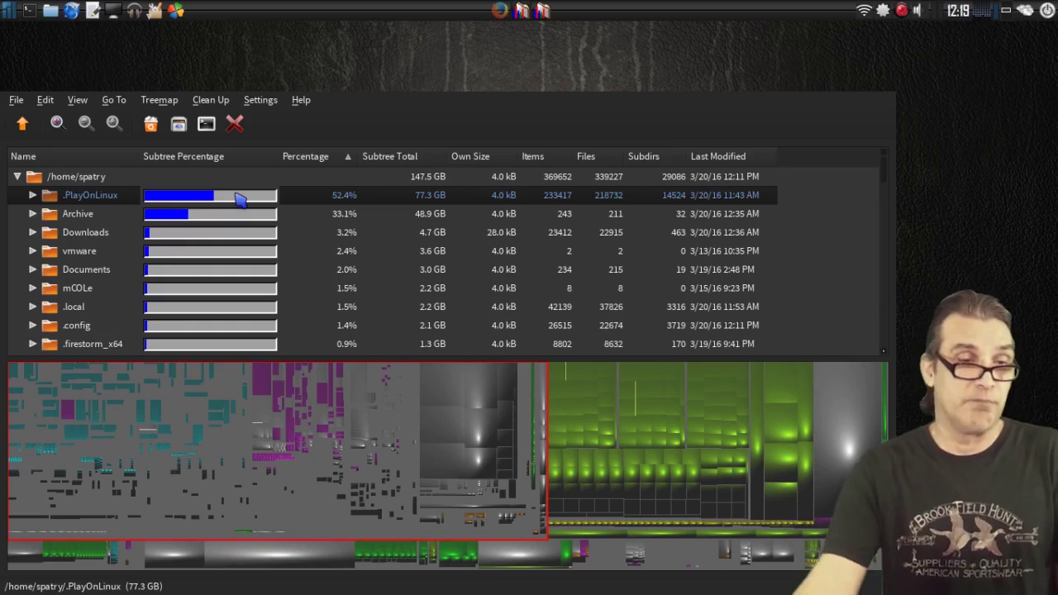
pyautogui.click(76, 214)
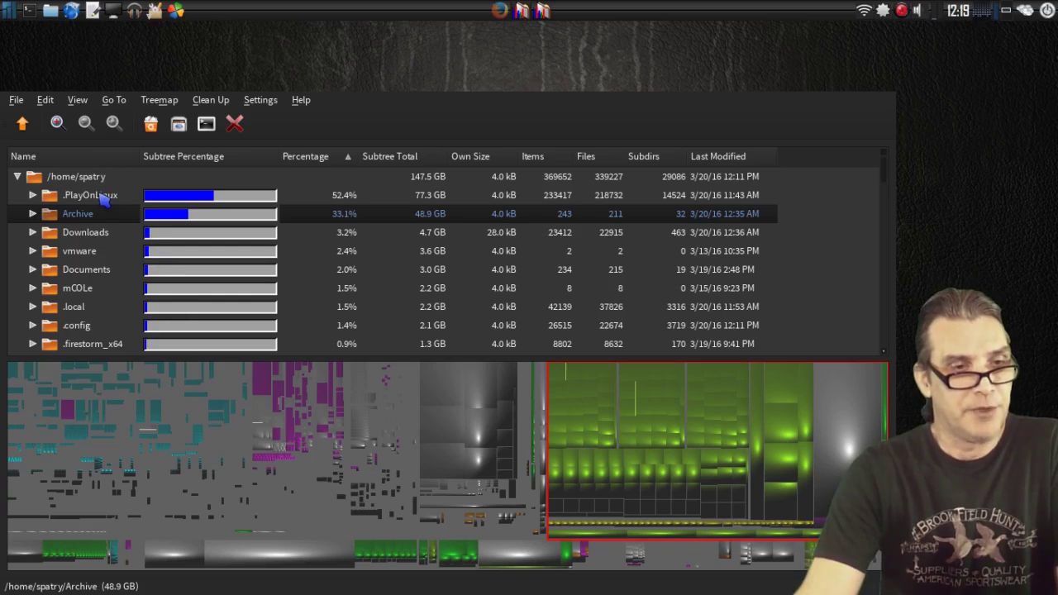
# Step: Select .PlayOnLinux (77.3 GB) and zoom the treemap into it, out, and back in
pyautogui.click(105, 199)
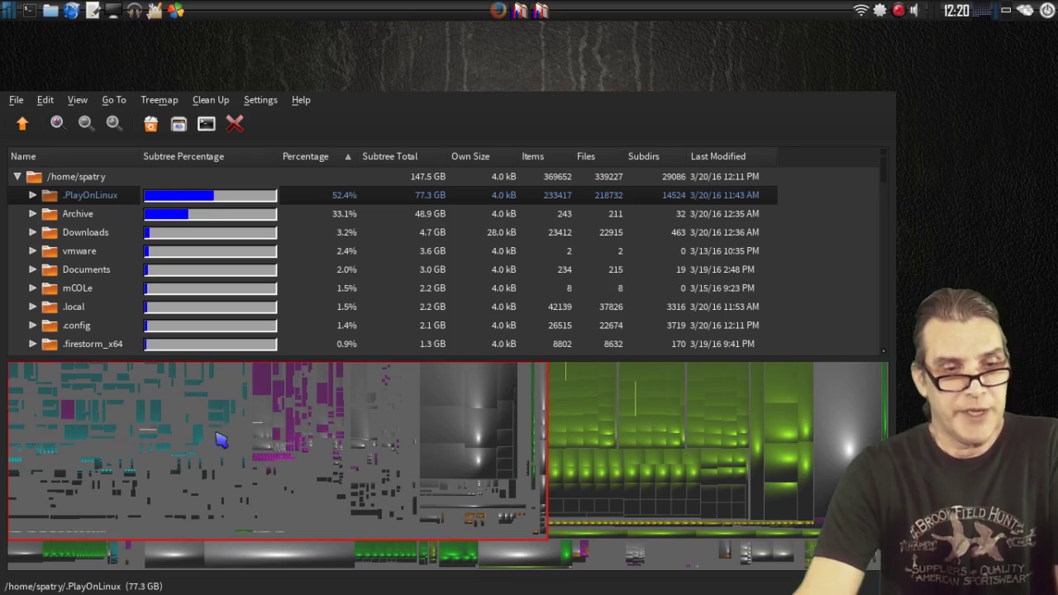
pyautogui.hotkey('ctrl', '+')
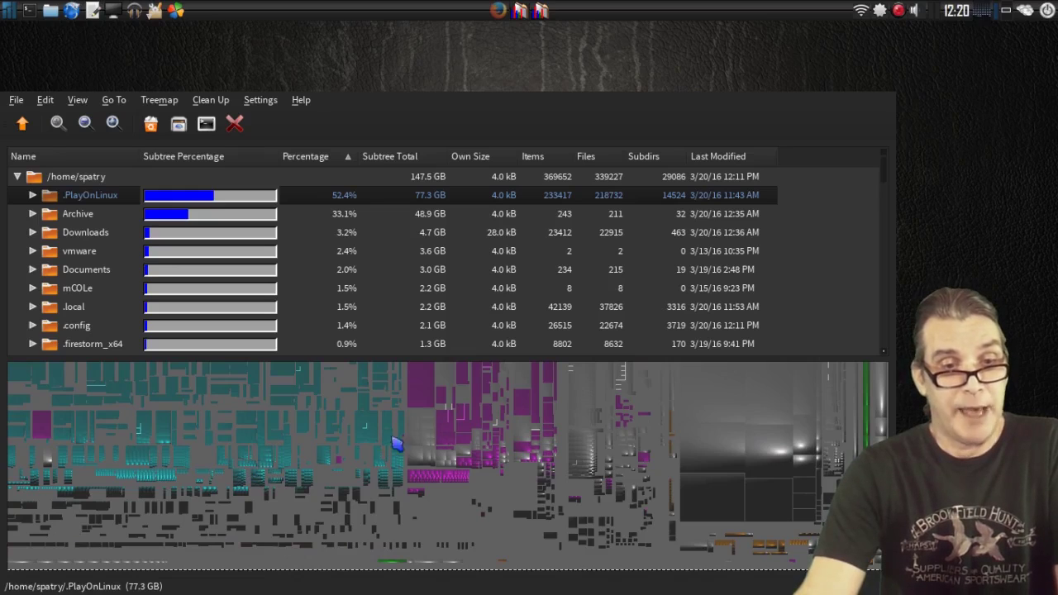
pyautogui.hotkey('ctrl', '-')
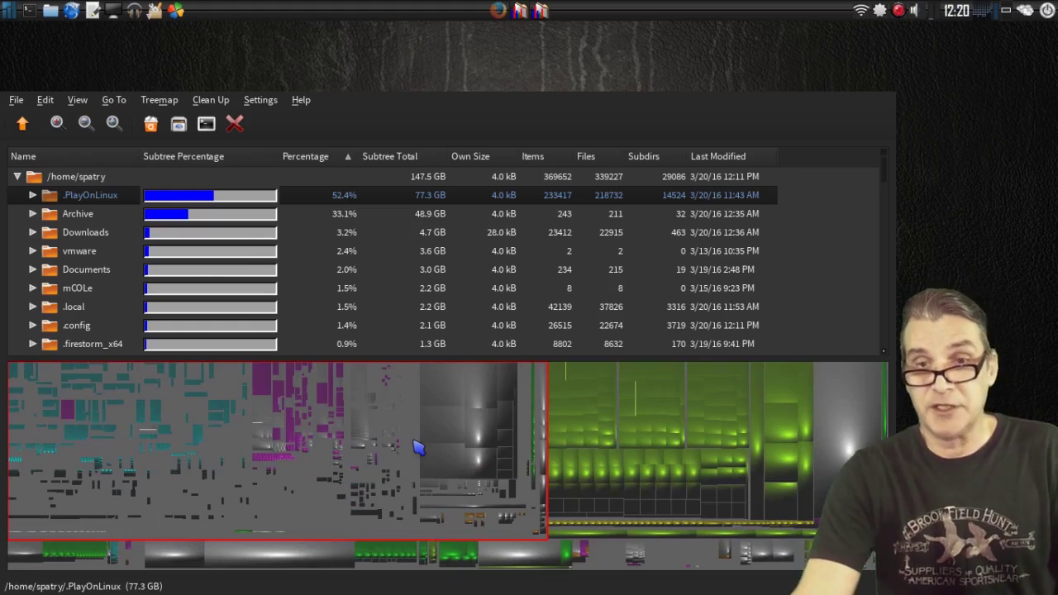
pyautogui.hotkey('ctrl', '+')
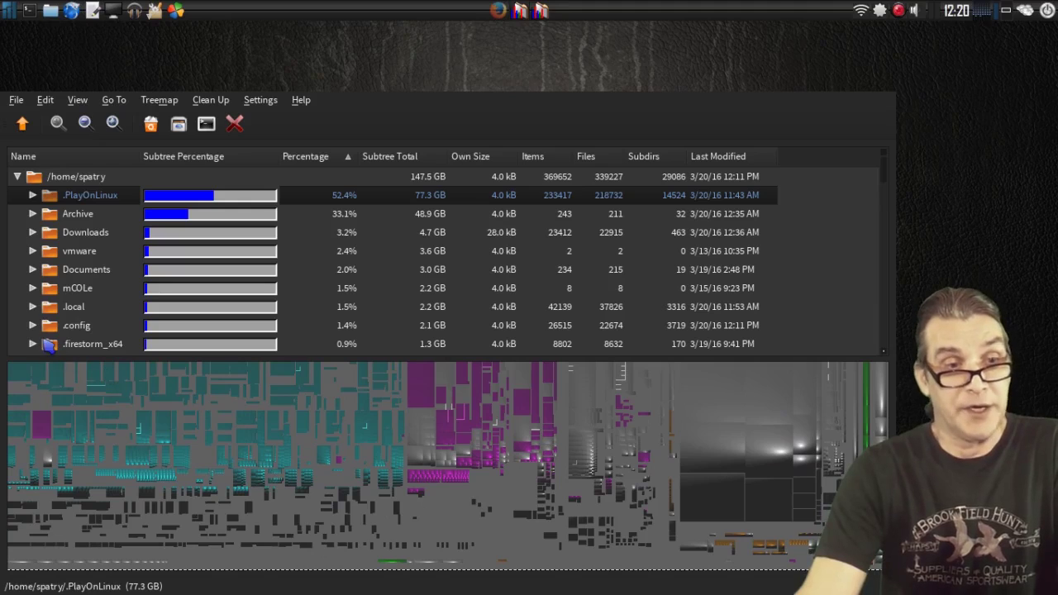
# Step: Expand .PlayOnLinux and wineprefix, then zoom the treemap into the 56.0 GB Daz3D folder
pyautogui.click(33, 196)
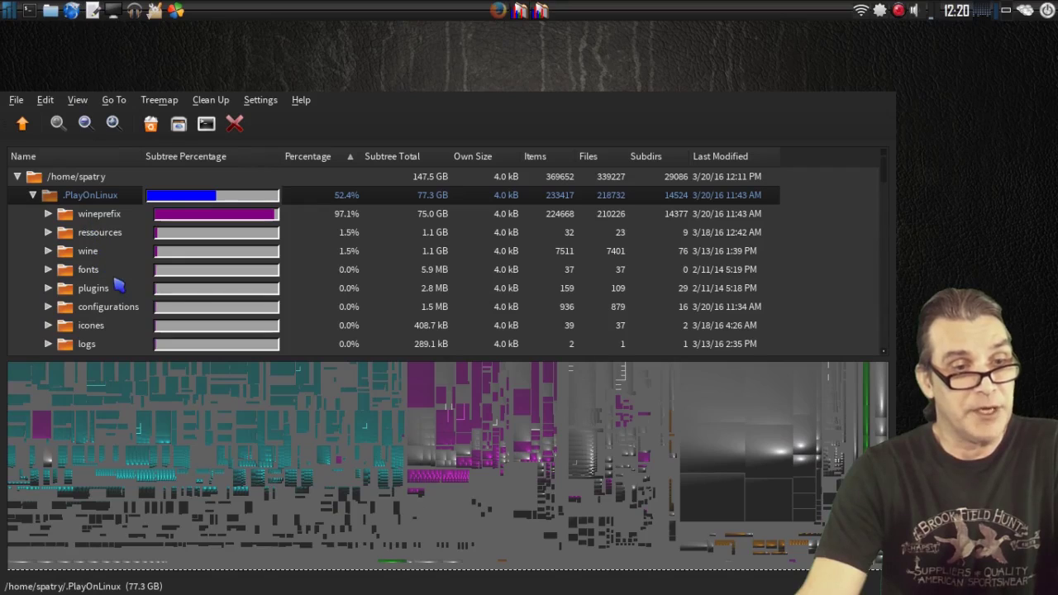
pyautogui.click(48, 214)
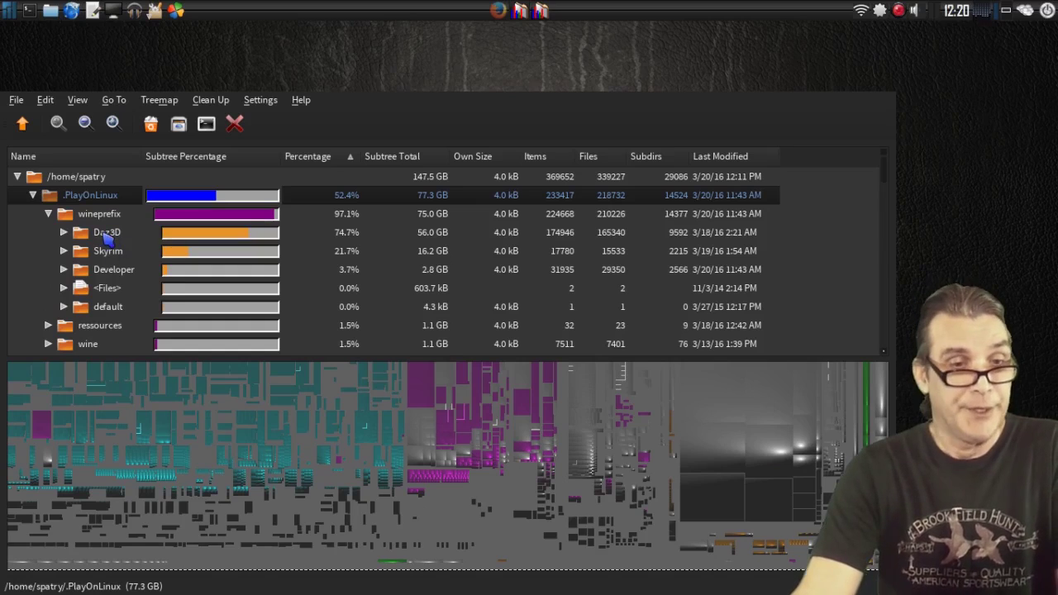
pyautogui.click(105, 236)
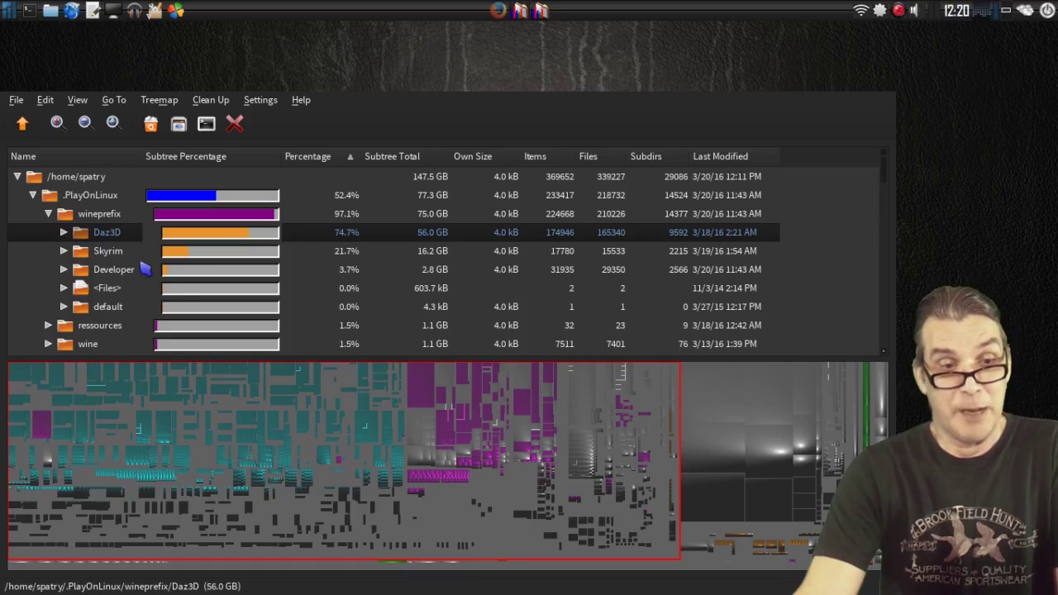
pyautogui.hotkey('ctrl', '+')
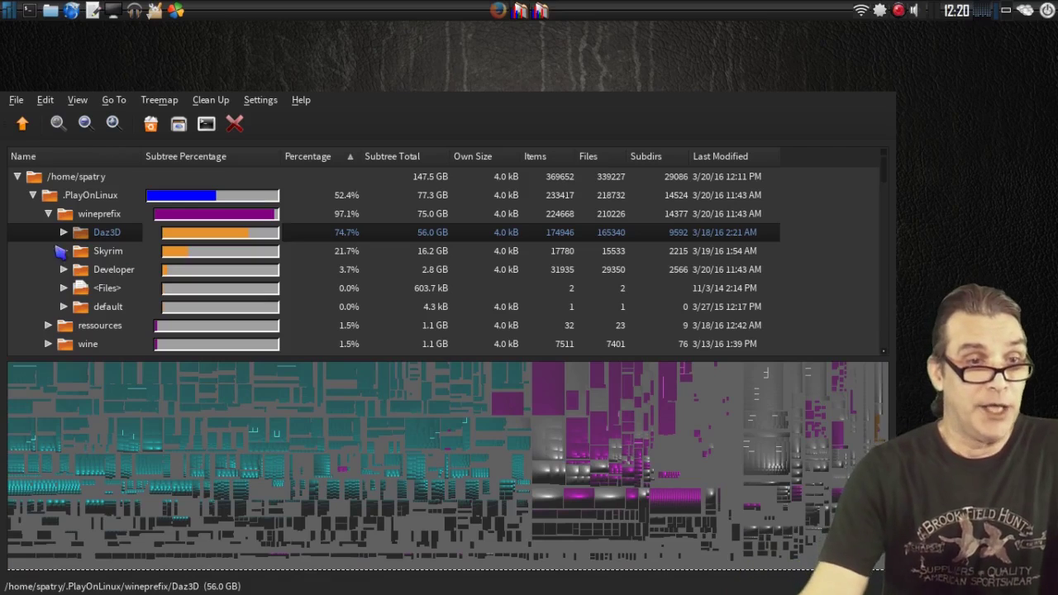
pyautogui.click(43, 100)
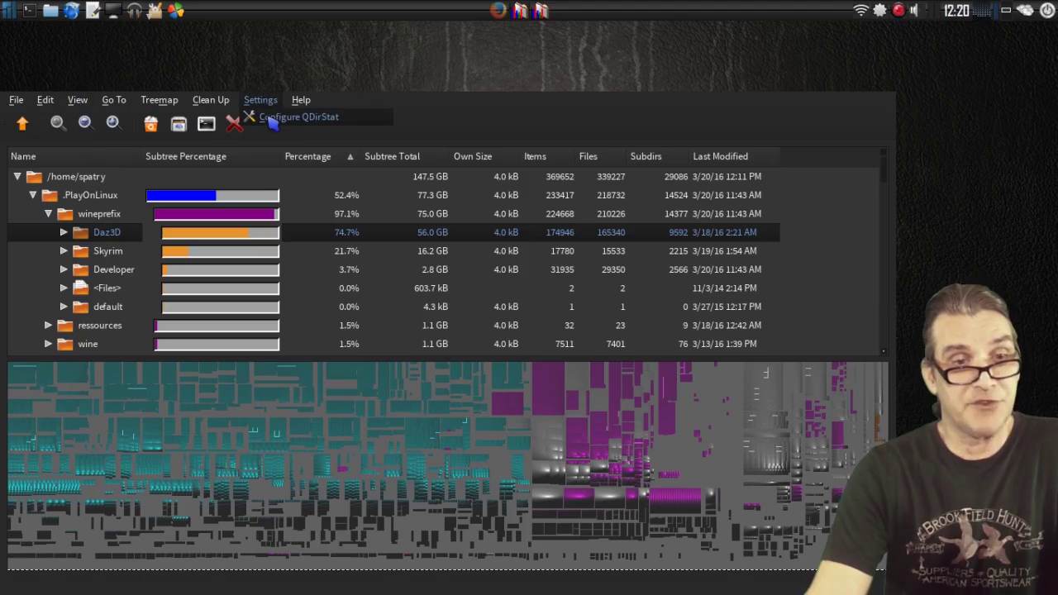
# Step: Review the Delete Junk Files and git clean cleanup actions in the QDirStat configuration
pyautogui.click(273, 120)
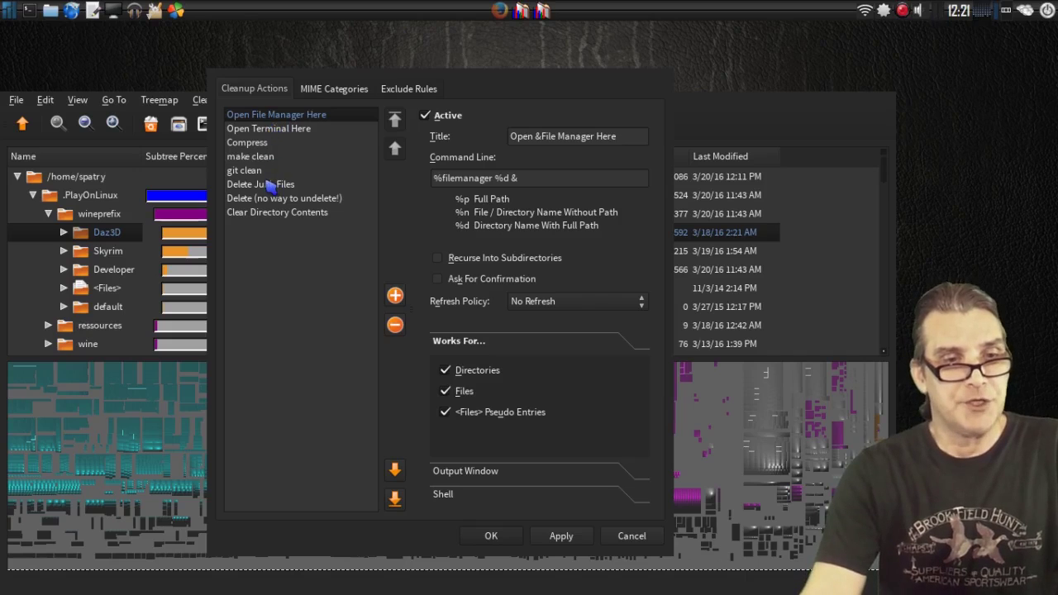
pyautogui.click(269, 186)
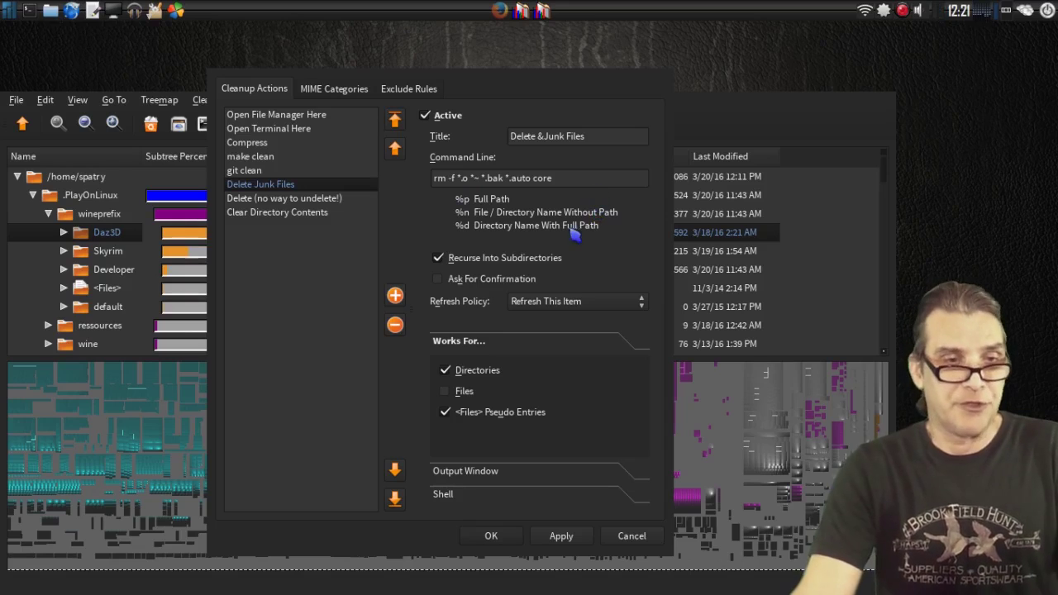
pyautogui.click(262, 171)
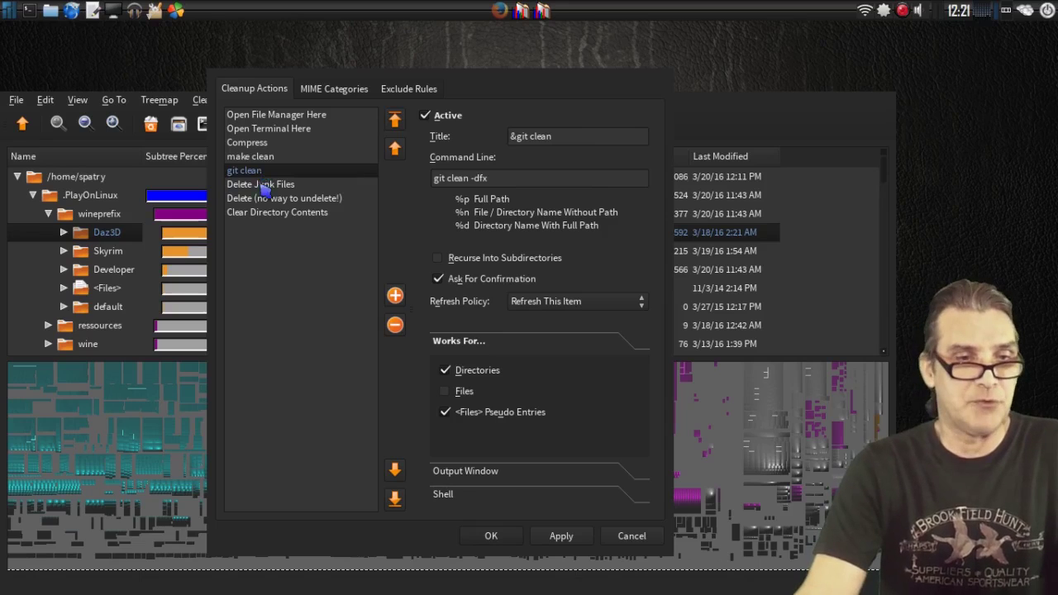
pyautogui.click(326, 89)
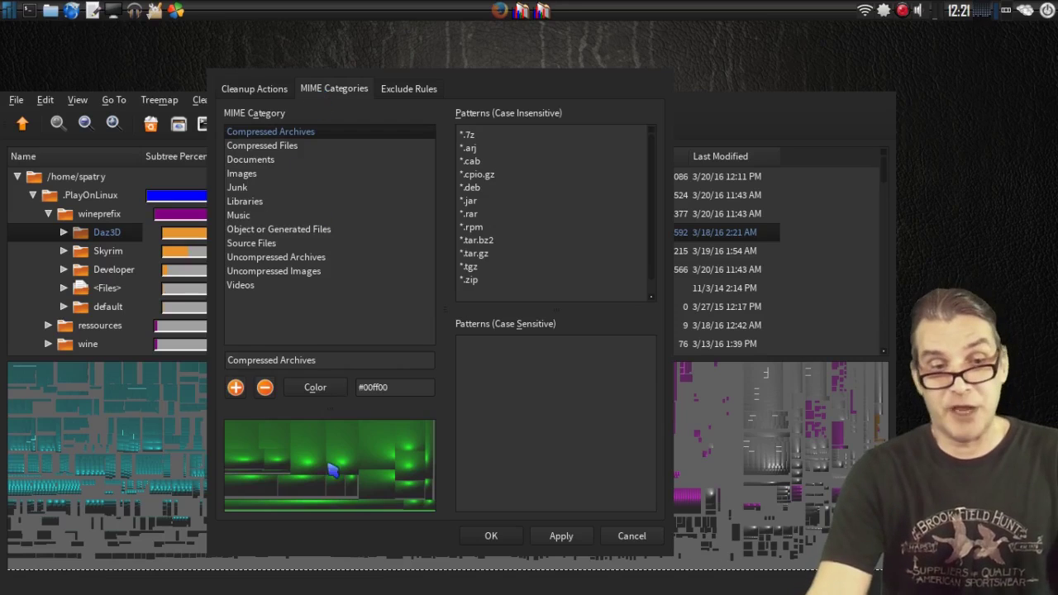
# Step: Review the Compressed Files, Documents, cyan Images and red Junk MIME categories
pyautogui.click(262, 146)
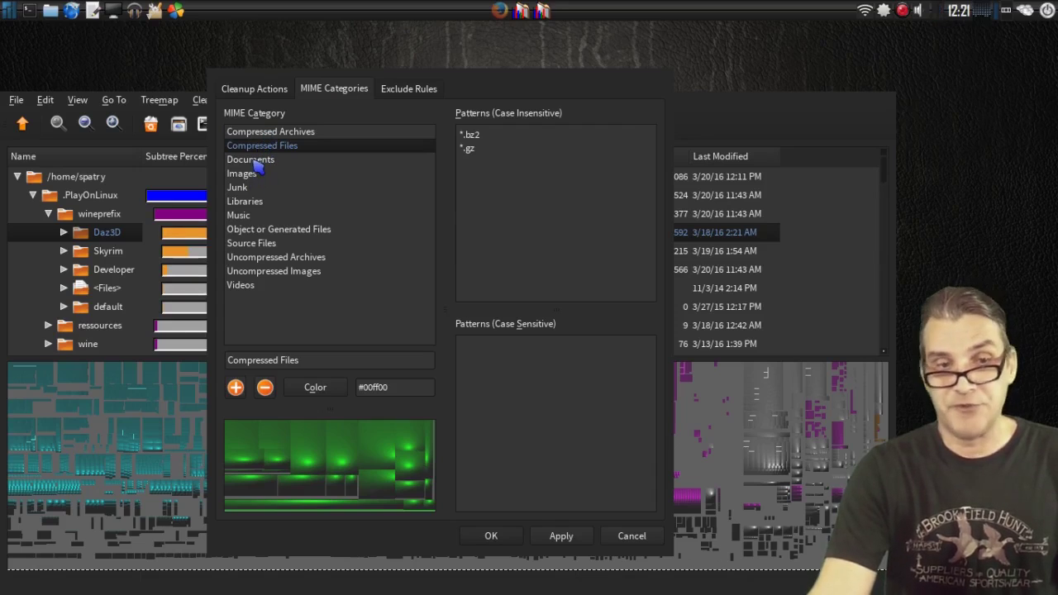
pyautogui.press('Down')
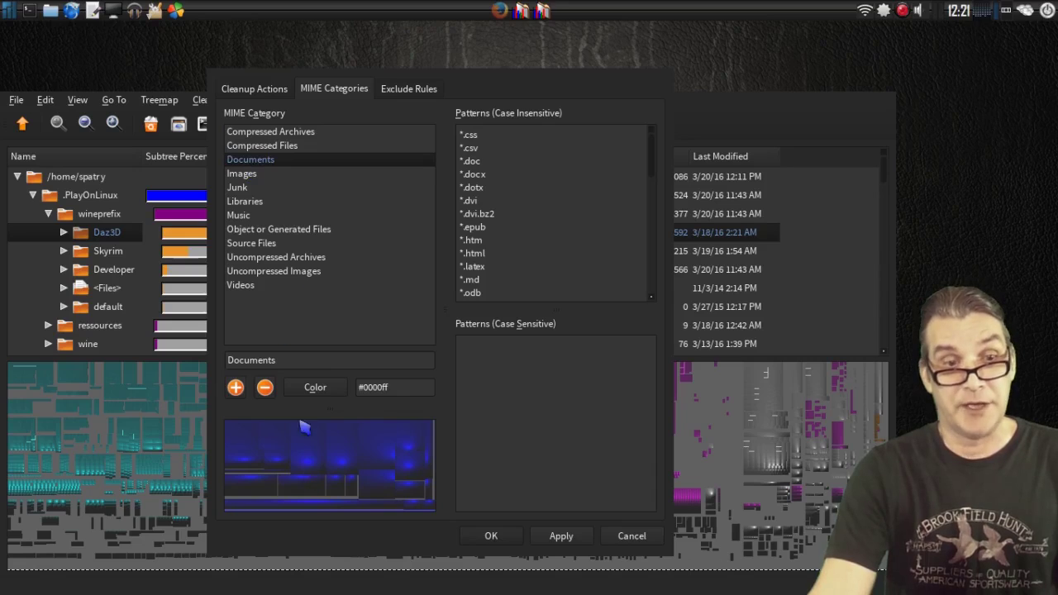
pyautogui.click(255, 174)
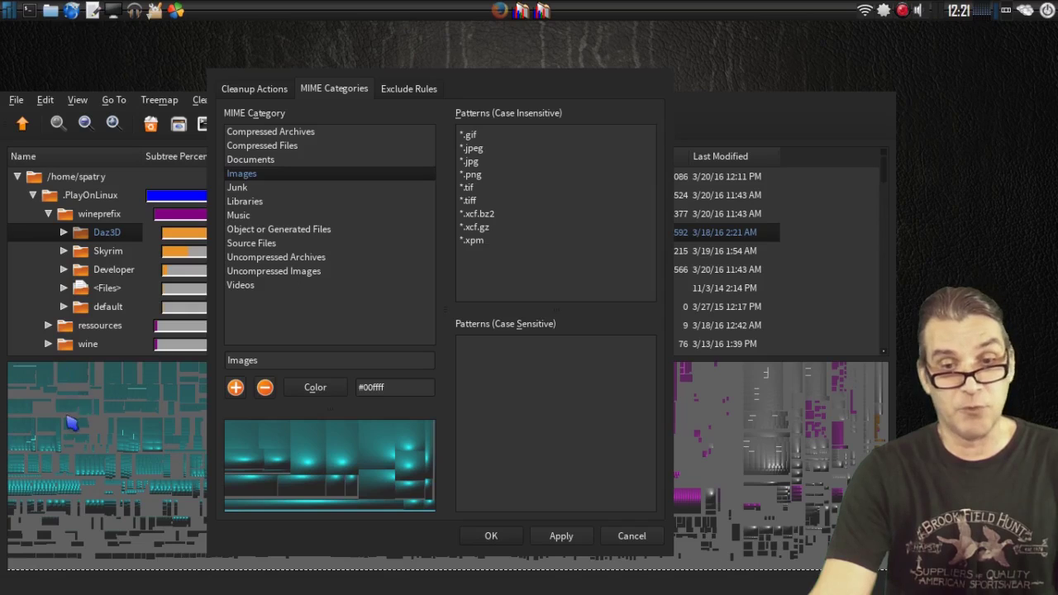
pyautogui.moveTo(387, 324); pyautogui.dragTo(758, 273)
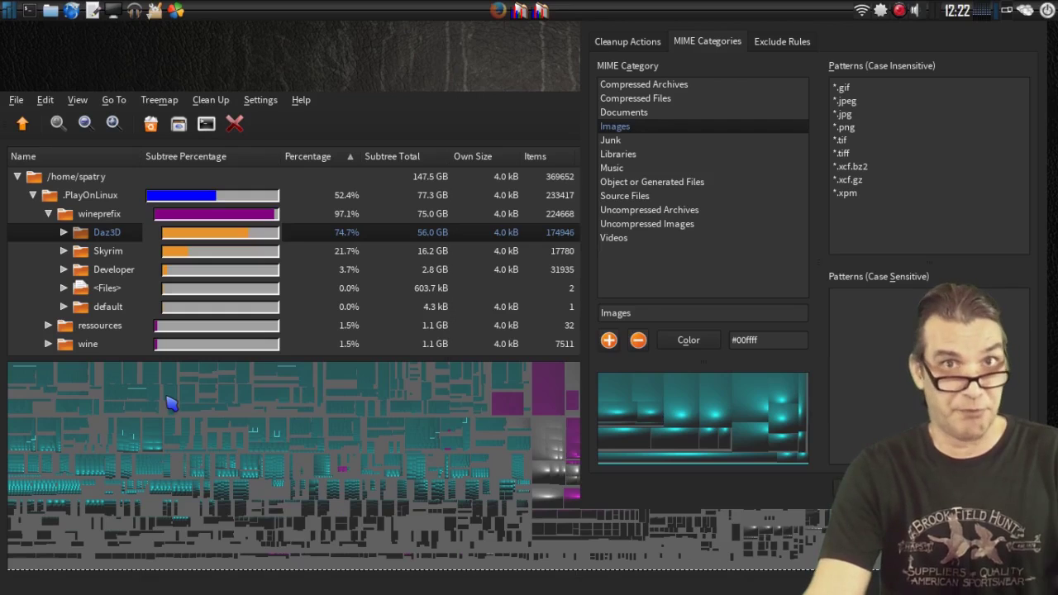
pyautogui.click(612, 141)
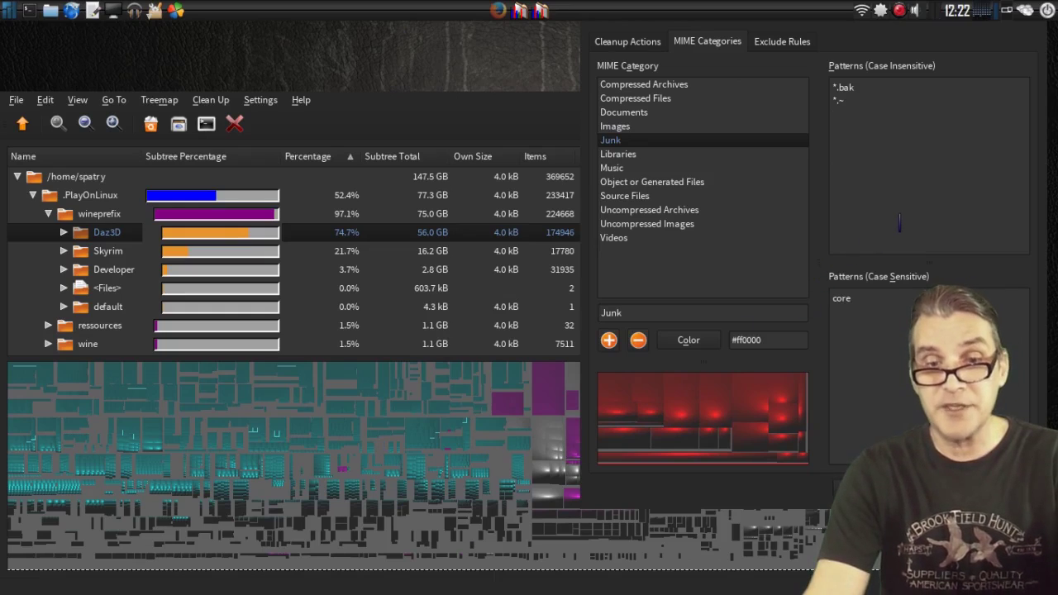
# Step: Review the orange Libraries, yellow Music and Object or Generated Files categories
pyautogui.moveTo(900, 213)
pyautogui.moveTo(900, 207)
pyautogui.mouseDown()
pyautogui.moveTo(141, 294)
pyautogui.moveTo(689, 195)
pyautogui.mouseUp()
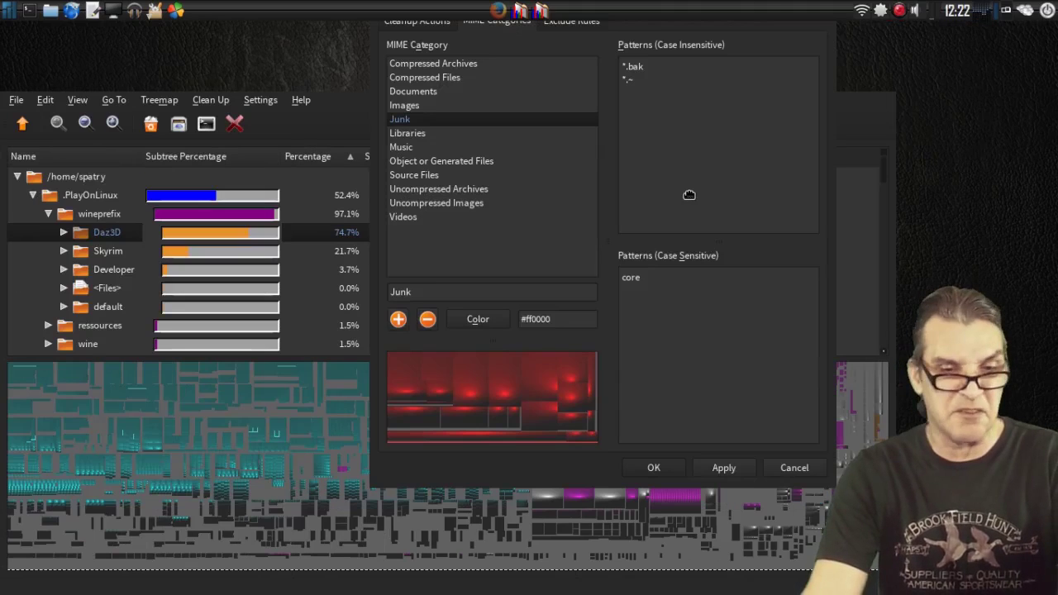
pyautogui.click(394, 135)
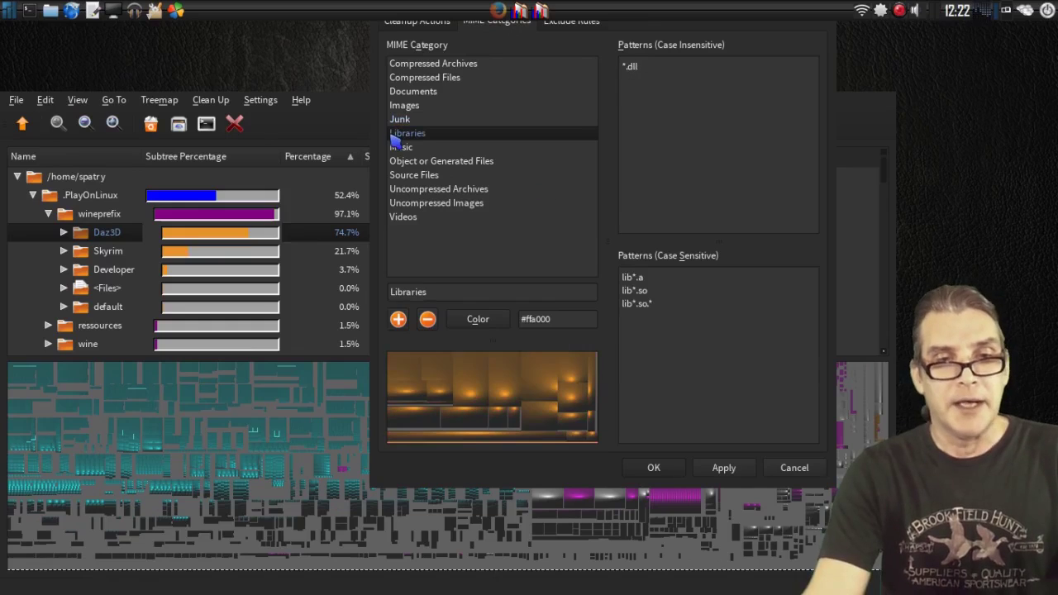
pyautogui.click(404, 150)
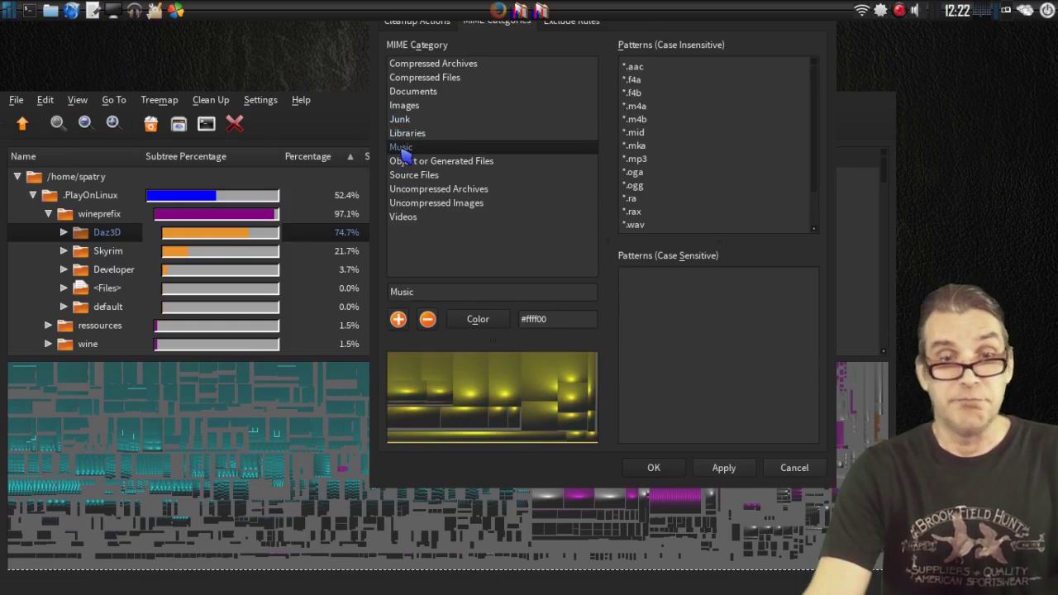
pyautogui.click(404, 162)
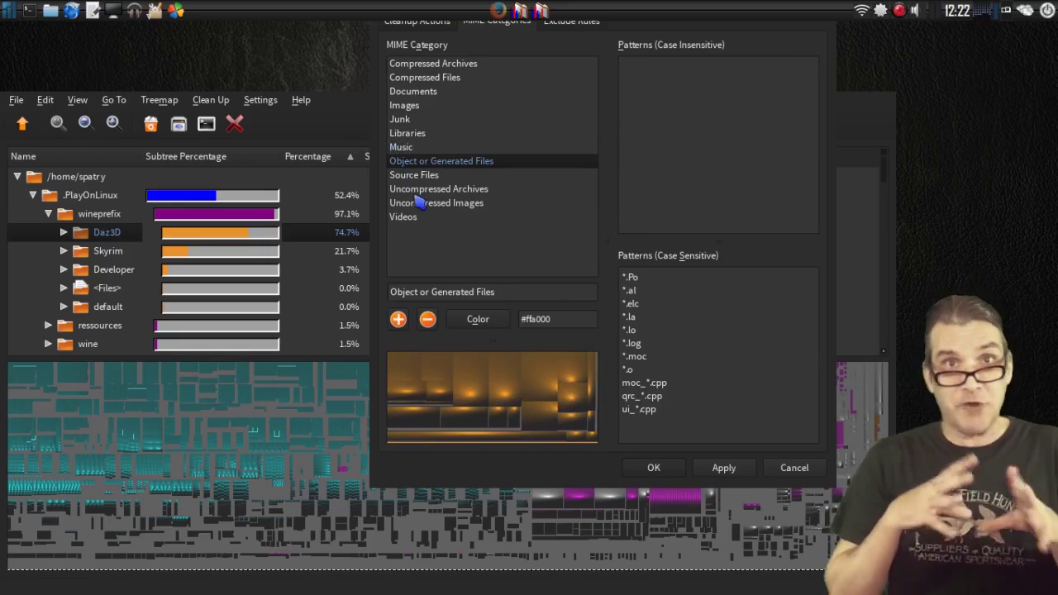
# Step: Keep the Object or Generated Files colour unchanged and close the settings
pyautogui.click(484, 323)
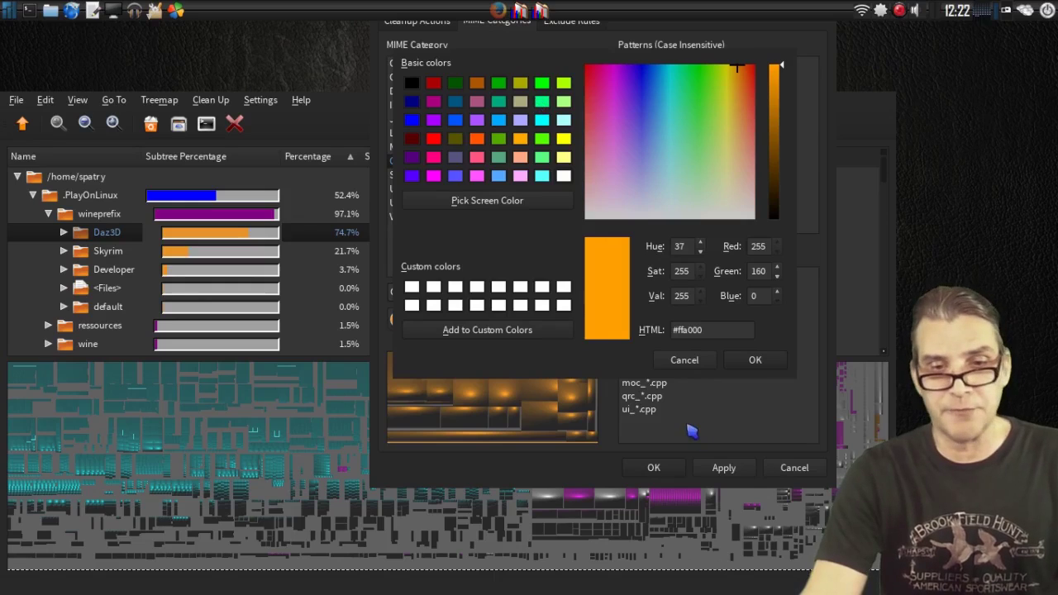
pyautogui.click(755, 364)
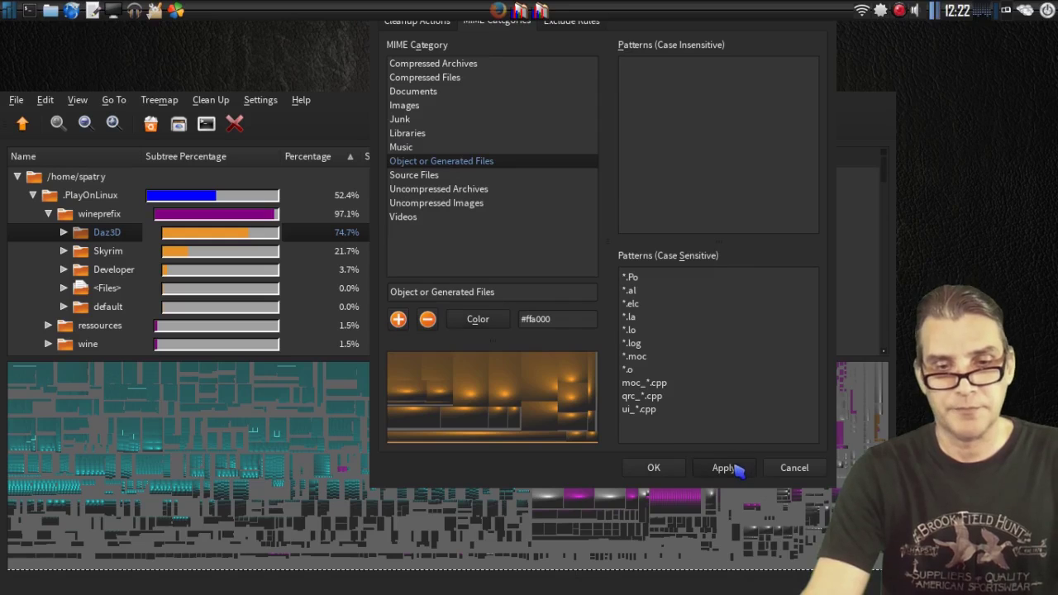
pyautogui.click(795, 468)
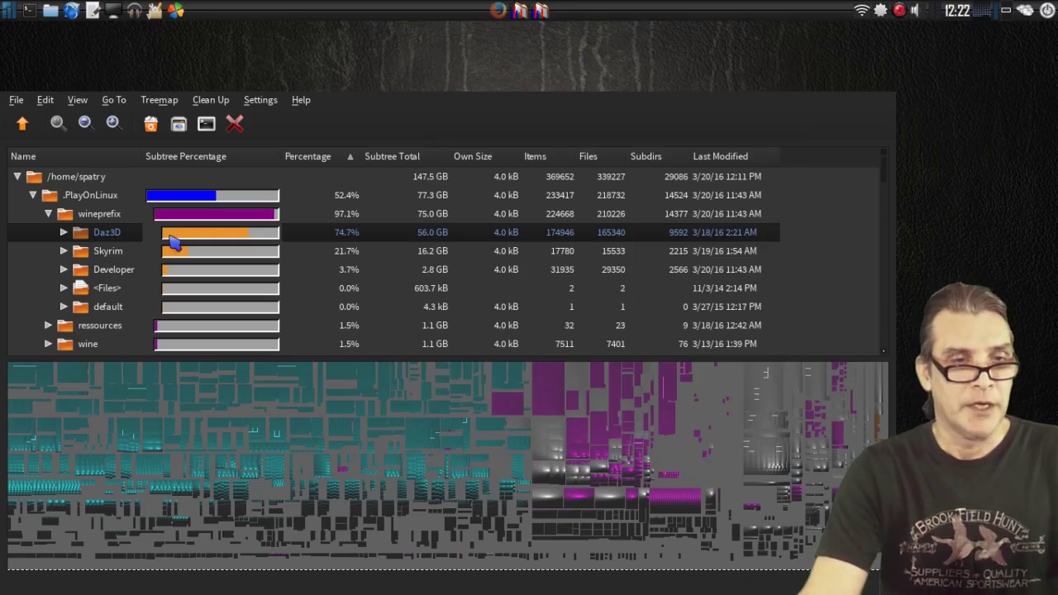